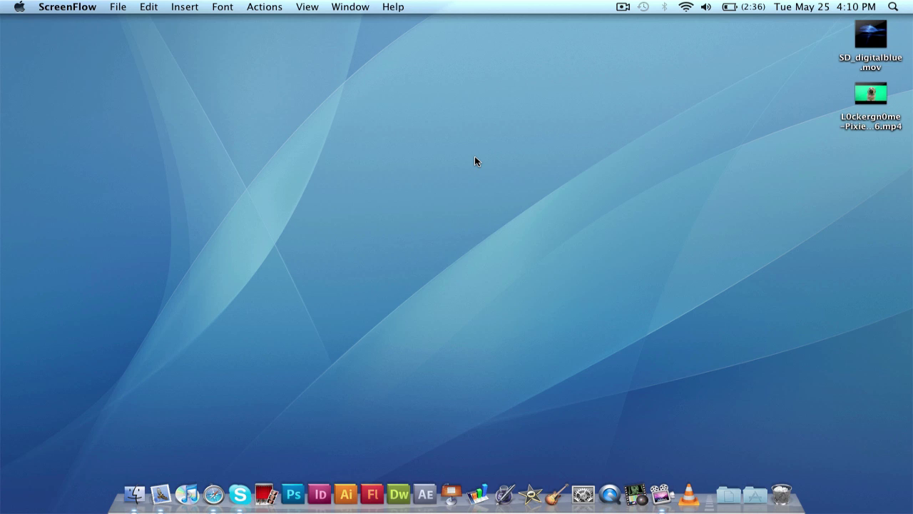
# Make Finder active so the desktop shows SD_digitalblue.mov and the dog .mp4 file.
pyautogui.click(475, 158)
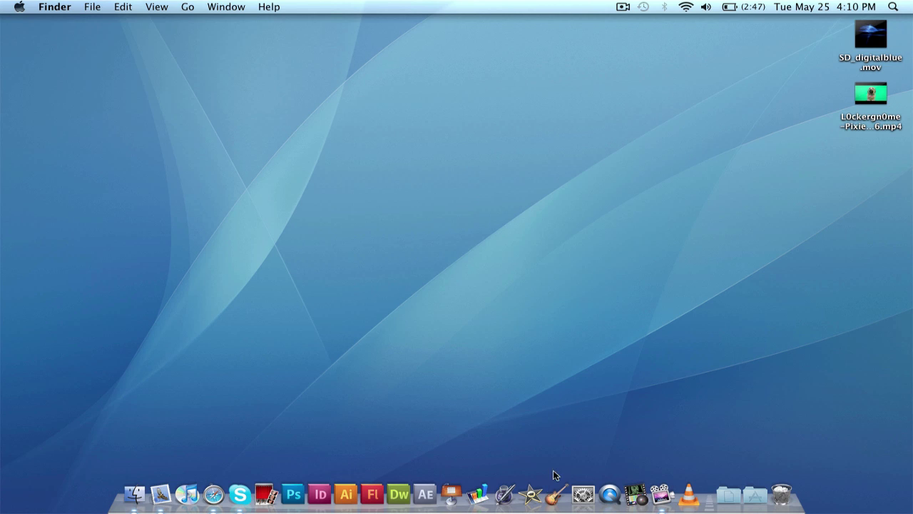
pyautogui.click(536, 506)
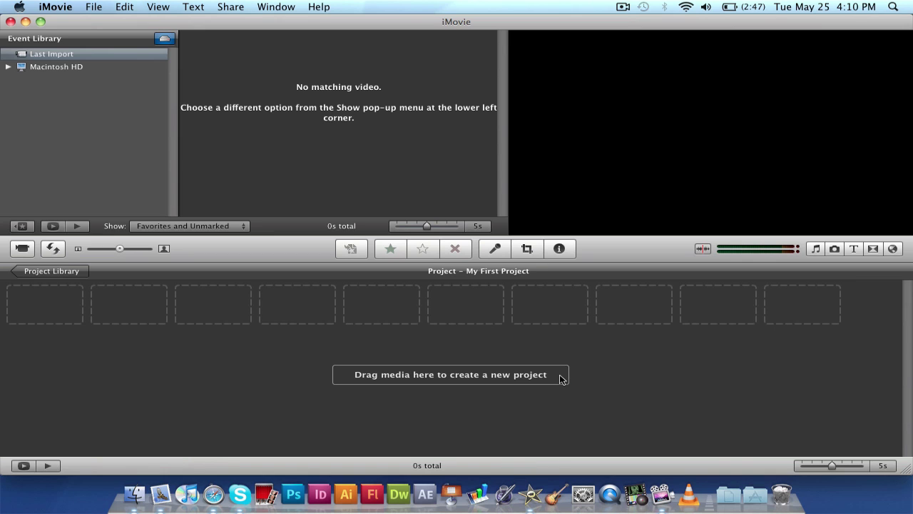
pyautogui.click(25, 21)
pyautogui.moveTo(769, 25); pyautogui.dragTo(793, 77)
pyautogui.click(862, 42)
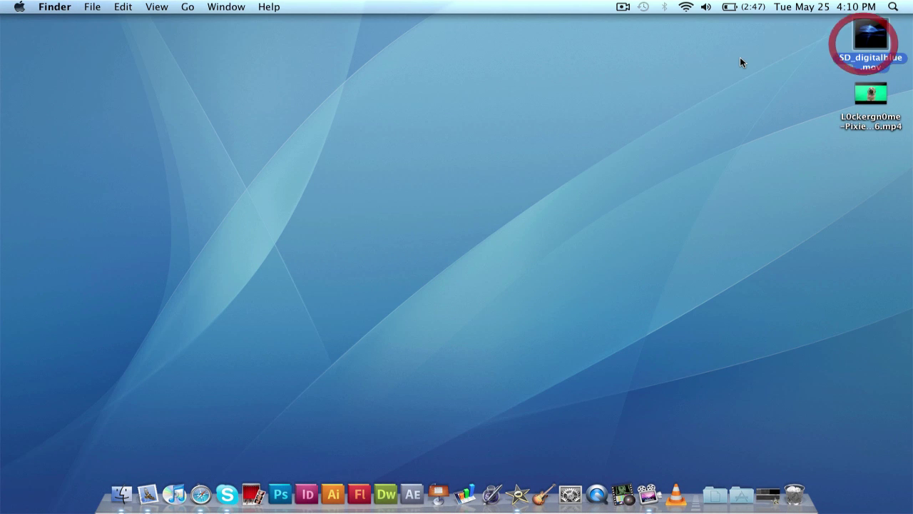
pyautogui.click(882, 105)
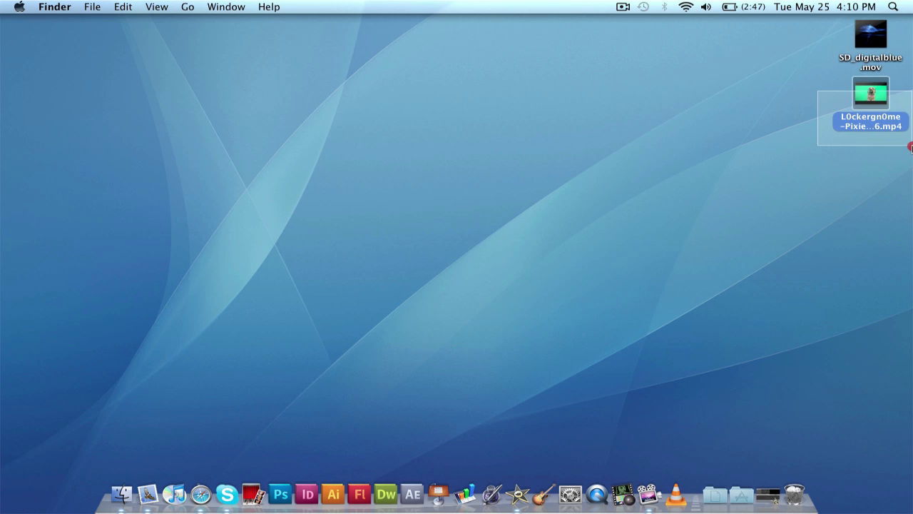
pyautogui.moveTo(824, 82); pyautogui.dragTo(900, 118)
pyautogui.click(909, 153)
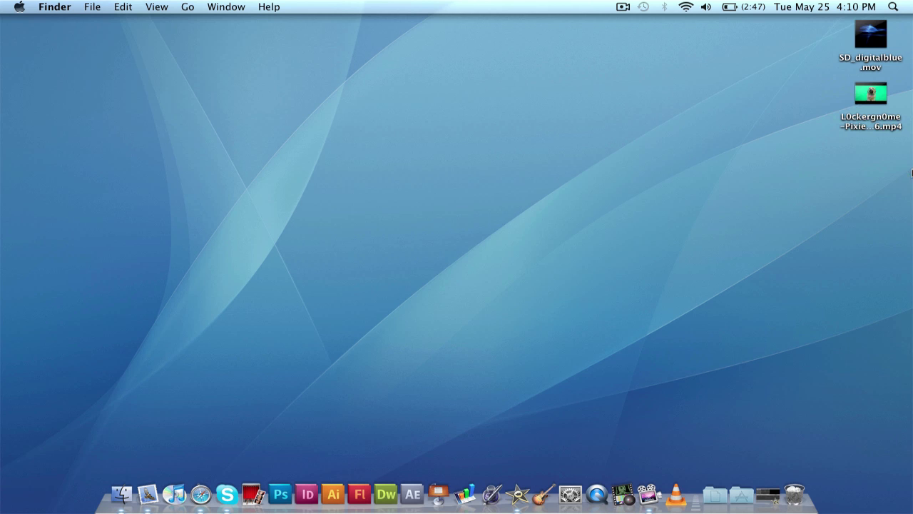
pyautogui.click(658, 491)
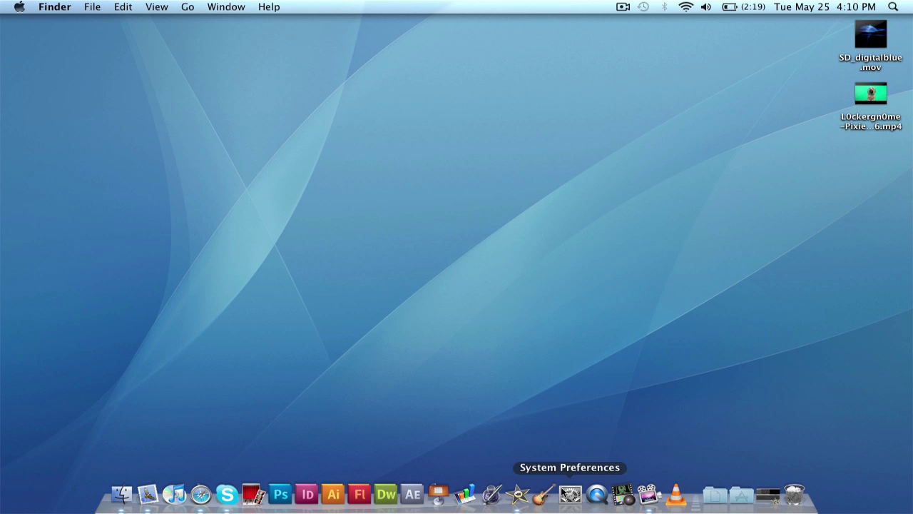
# Create a 16:9 iMovie project titled 'Green Screen' with theme set to None.
pyautogui.click(528, 494)
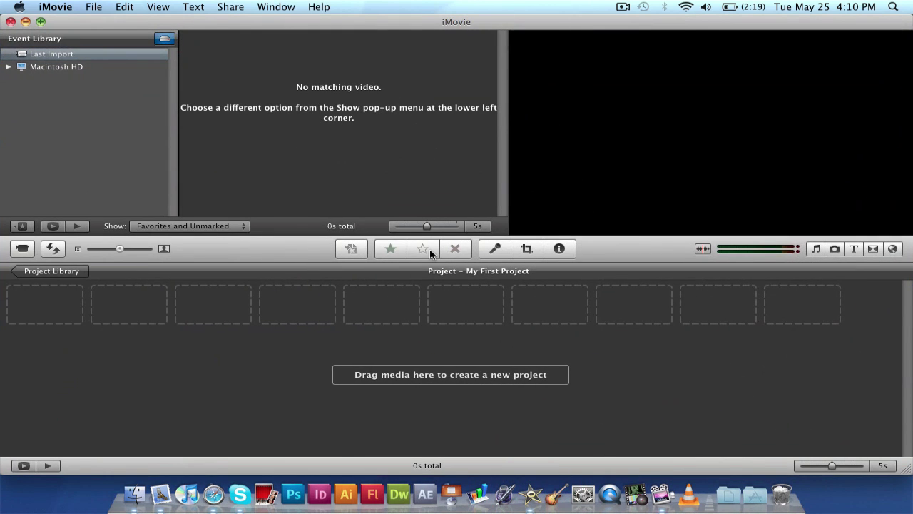
pyautogui.click(94, 7)
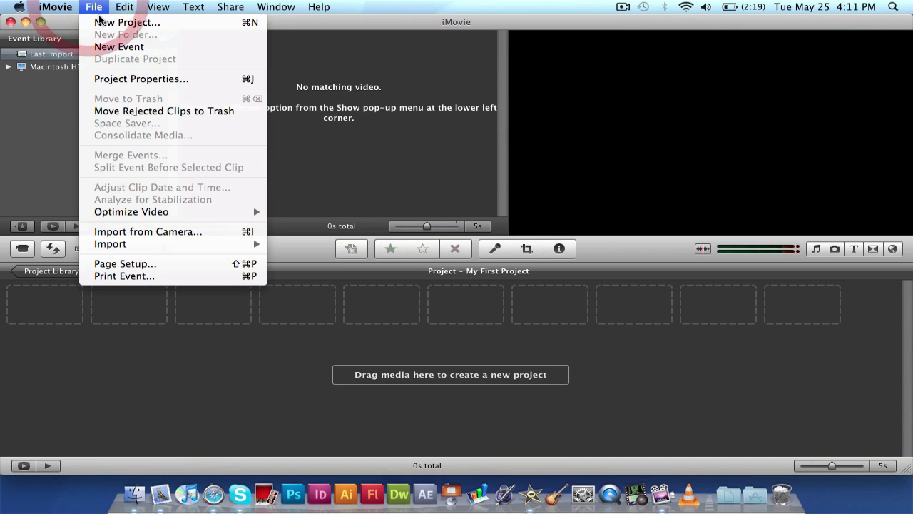
pyautogui.click(100, 22)
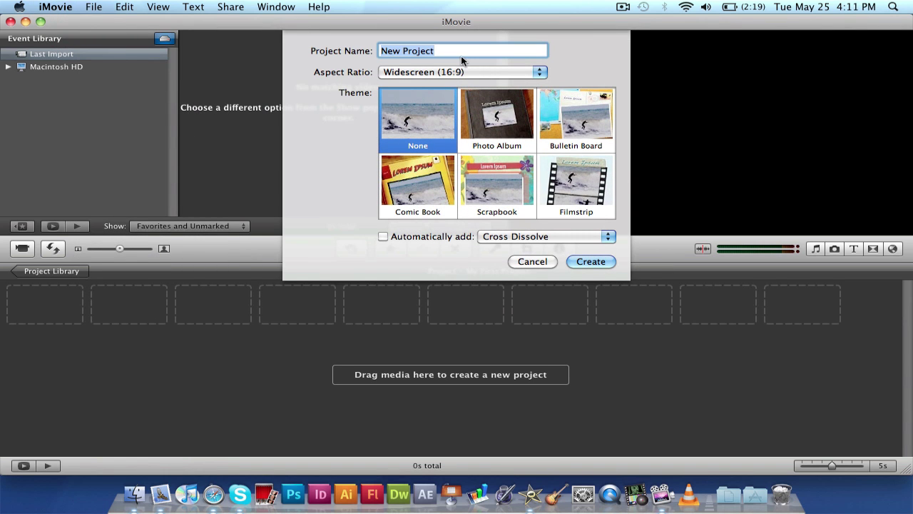
pyautogui.write('G')
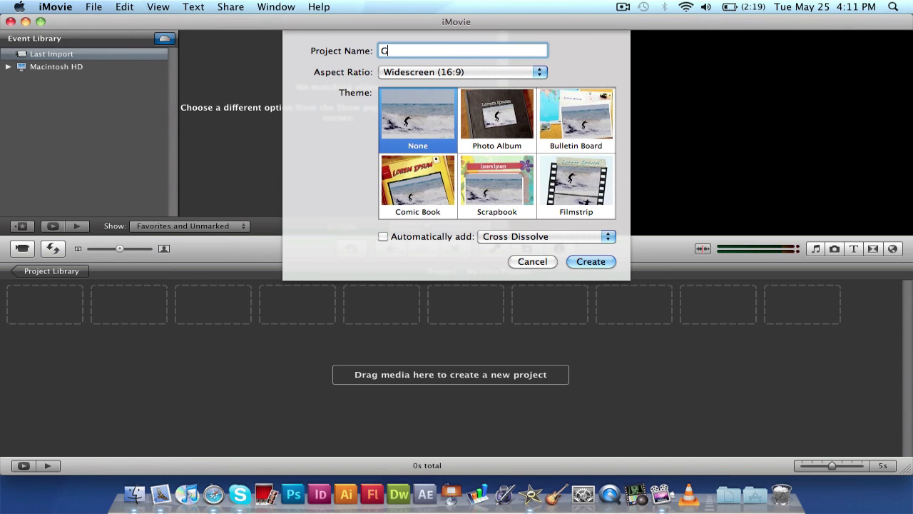
pyautogui.write('ren C')
pyautogui.press('BackSpace')
pyautogui.write('Screen')
pyautogui.click(391, 50)
pyautogui.write('e')
pyautogui.click(579, 260)
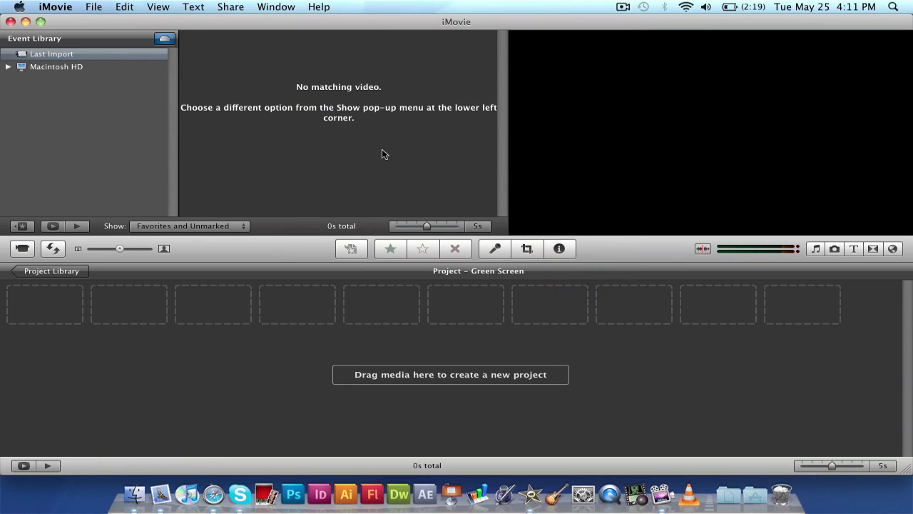
# Import both Desktop videos, SD_digitalblue.mov and the dog .mp4, into a new event.
pyautogui.click(96, 8)
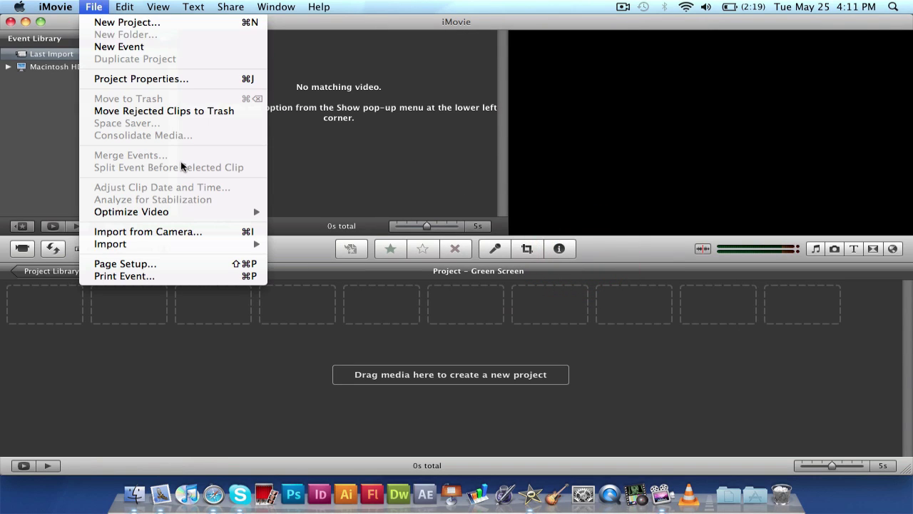
pyautogui.moveTo(213, 247)
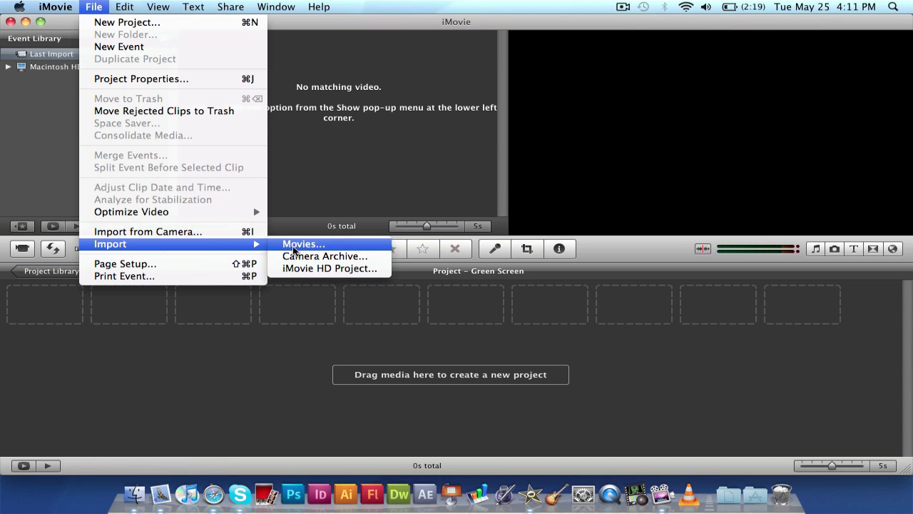
pyautogui.click(293, 245)
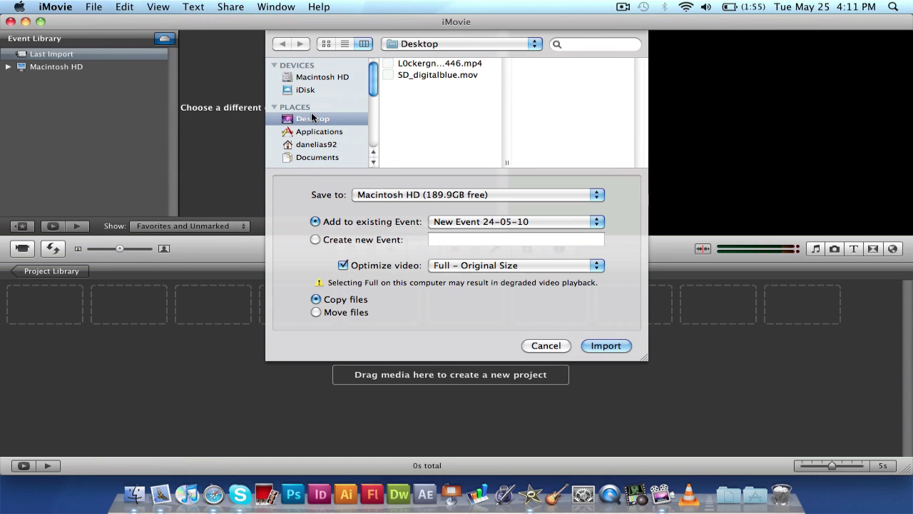
pyautogui.click(434, 107)
pyautogui.press('super+a')
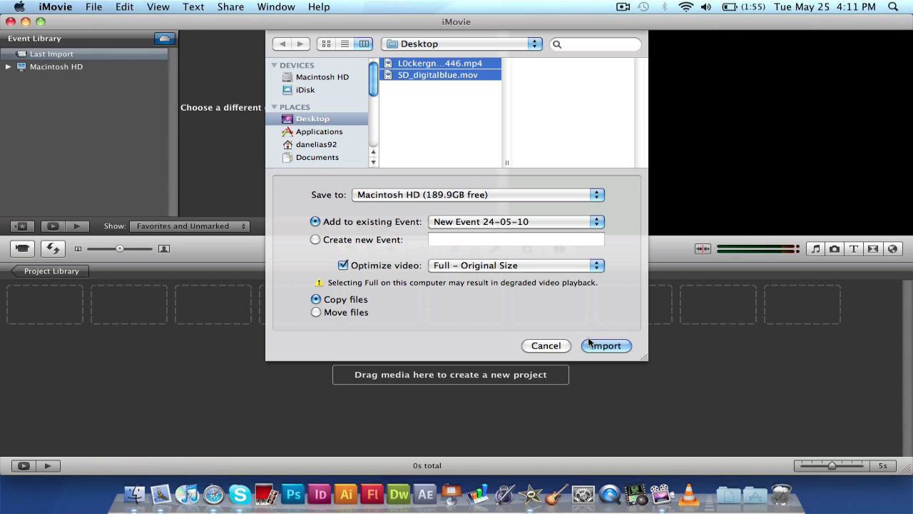
pyautogui.click(606, 345)
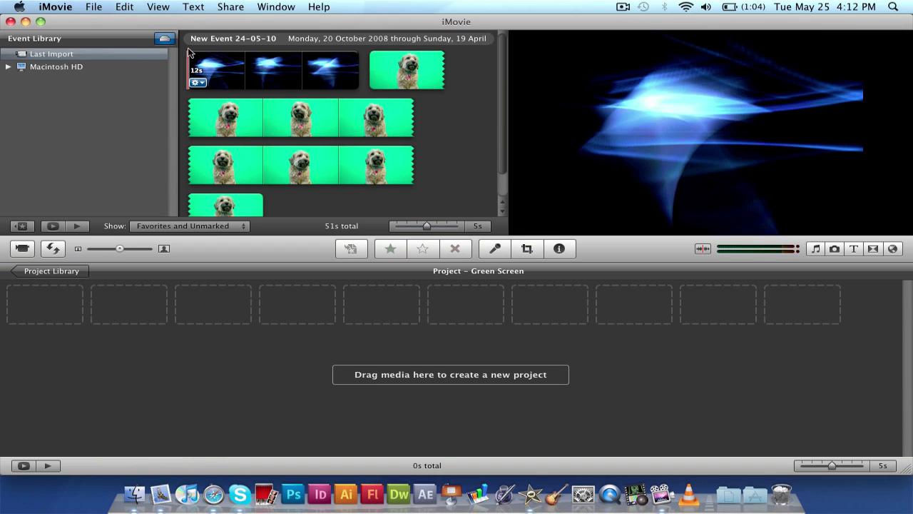
# Check Show Advanced Tools in iMovie's General preferences, then close Preferences.
pyautogui.click(72, 4)
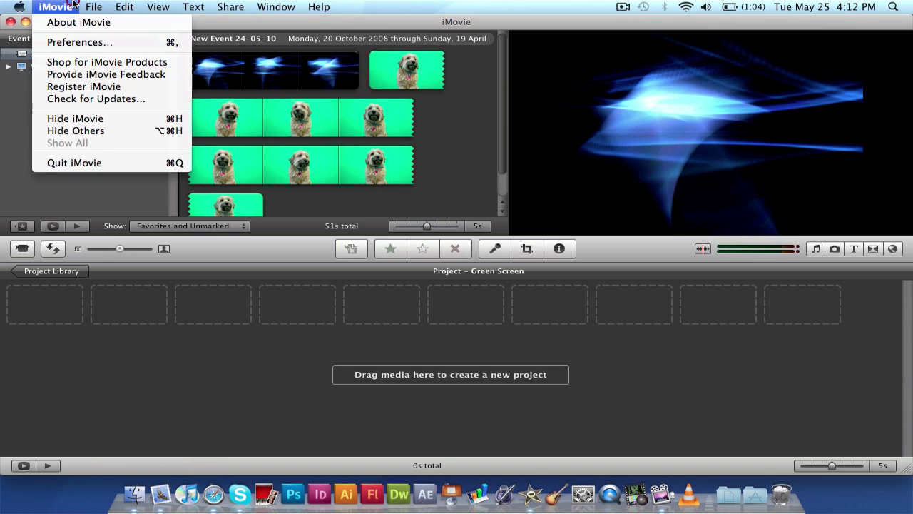
pyautogui.click(71, 41)
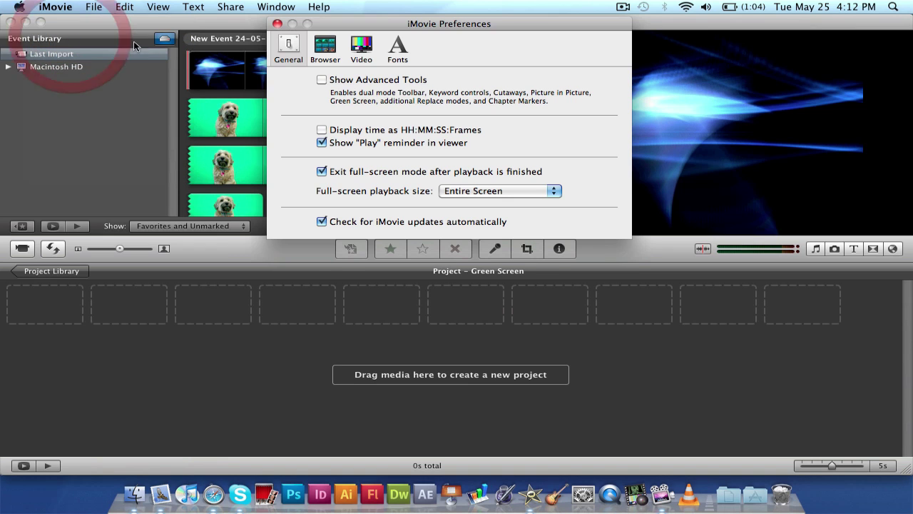
pyautogui.click(321, 80)
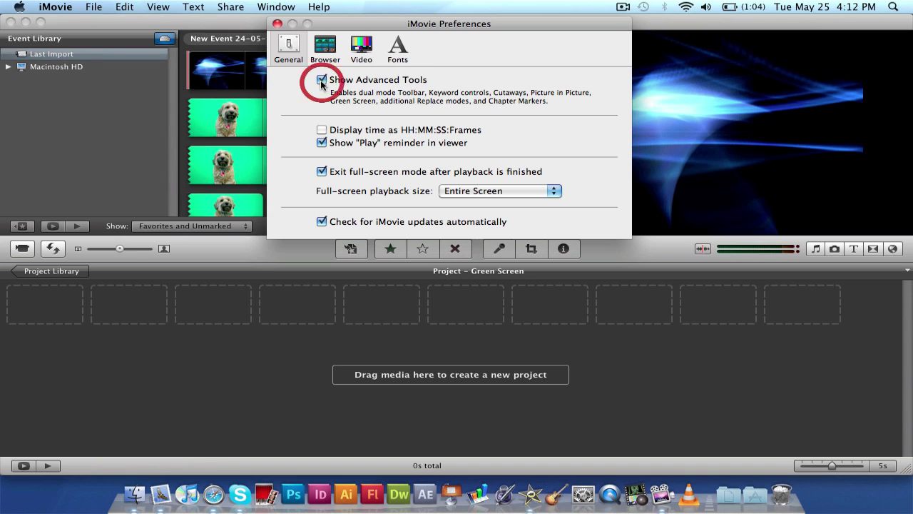
pyautogui.click(277, 25)
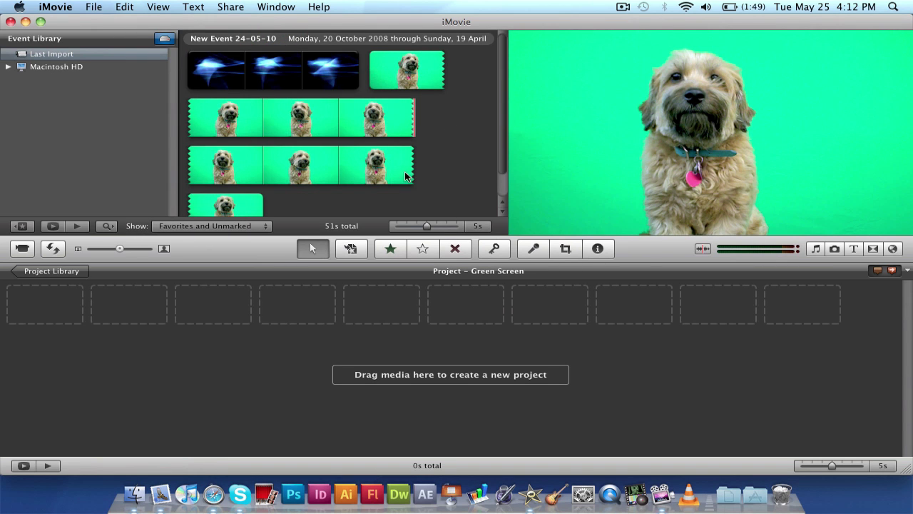
# Add the entire blue background clip to the Green Screen project and mark 4.0s of dog footage.
pyautogui.click(192, 66)
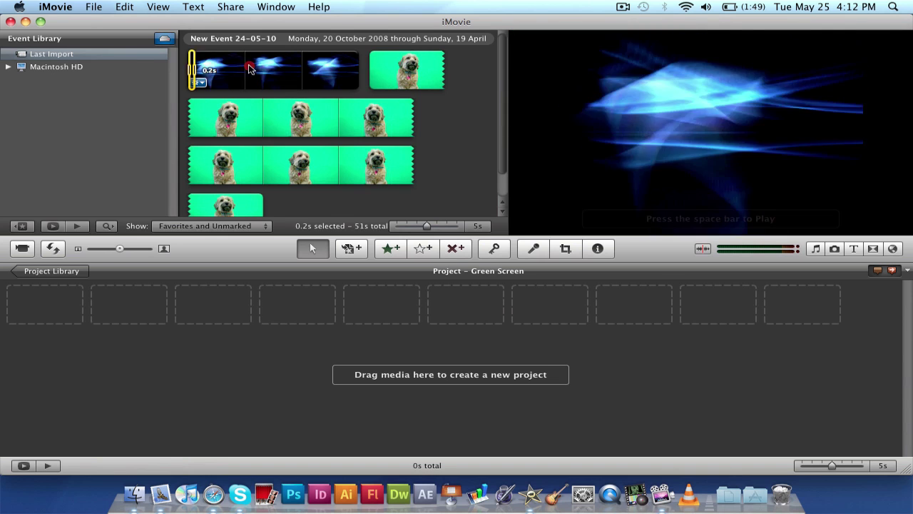
pyautogui.moveTo(257, 69); pyautogui.dragTo(135, 334)
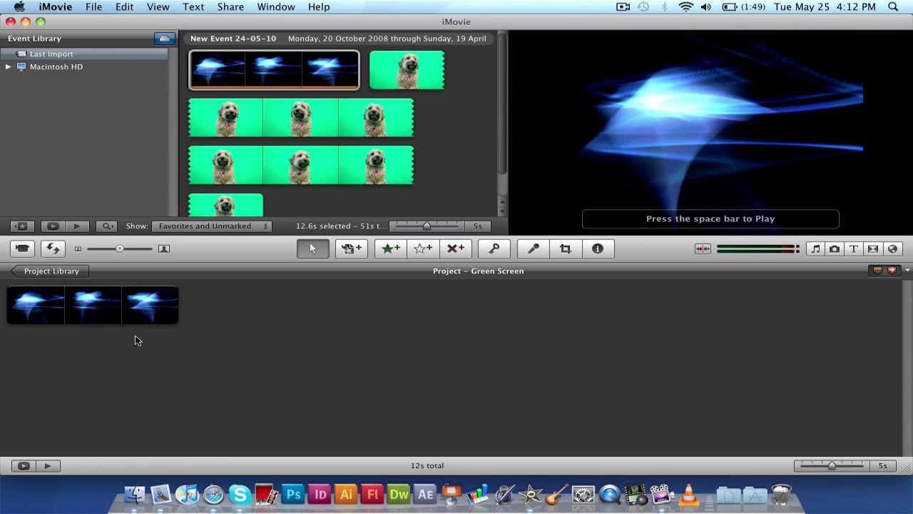
pyautogui.click(10, 294)
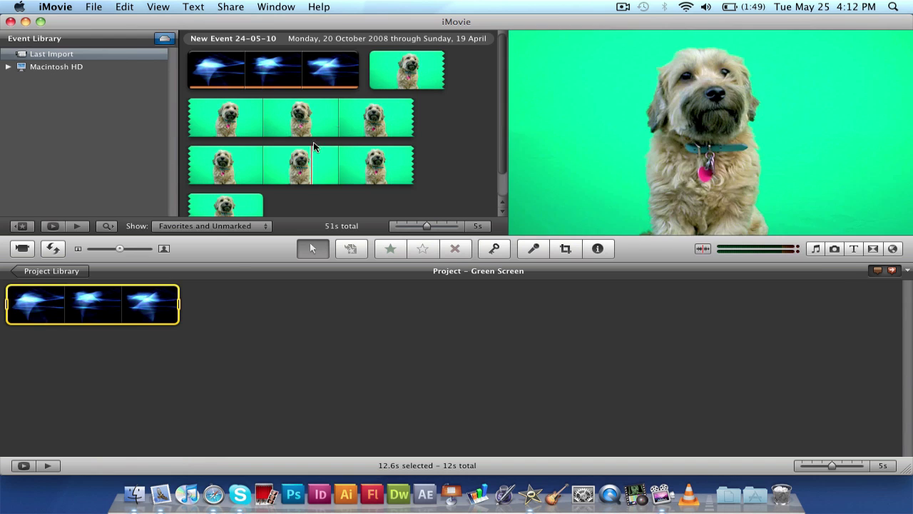
pyautogui.click(375, 71)
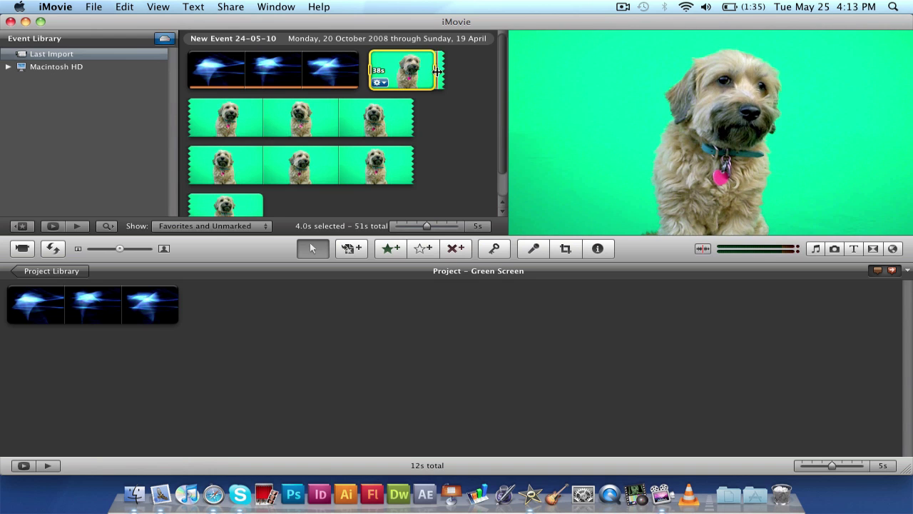
# Drop the dog clip onto the blue background clip as a Green Screen overlay and confirm with Done.
pyautogui.moveTo(436, 71); pyautogui.dragTo(26, 408)
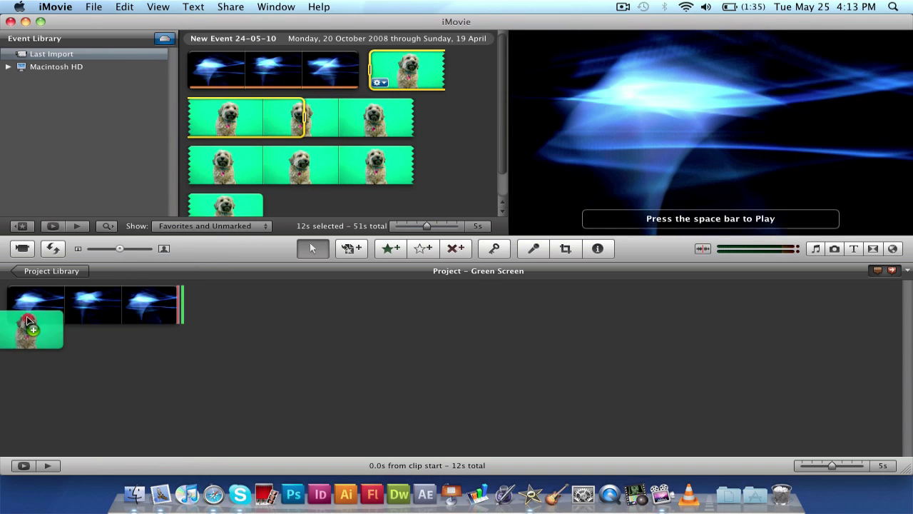
pyautogui.moveTo(29, 321); pyautogui.dragTo(102, 306)
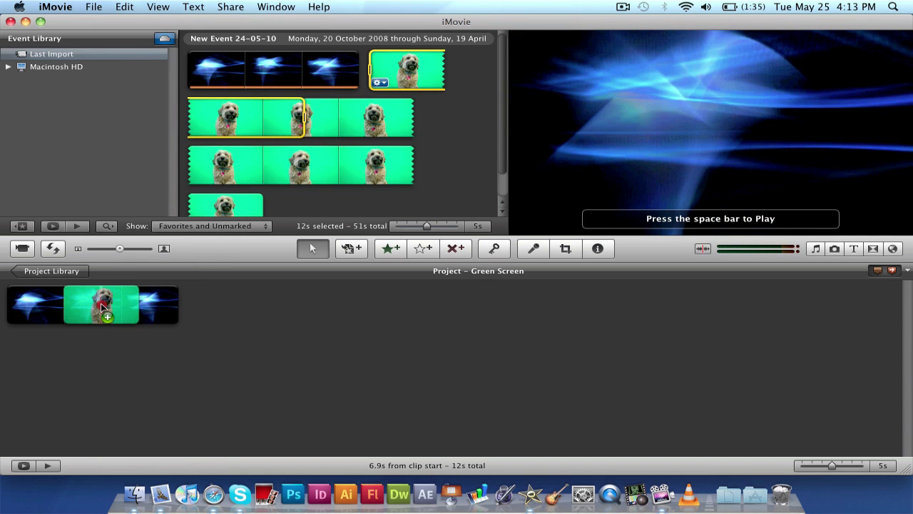
pyautogui.moveTo(102, 307); pyautogui.dragTo(98, 318)
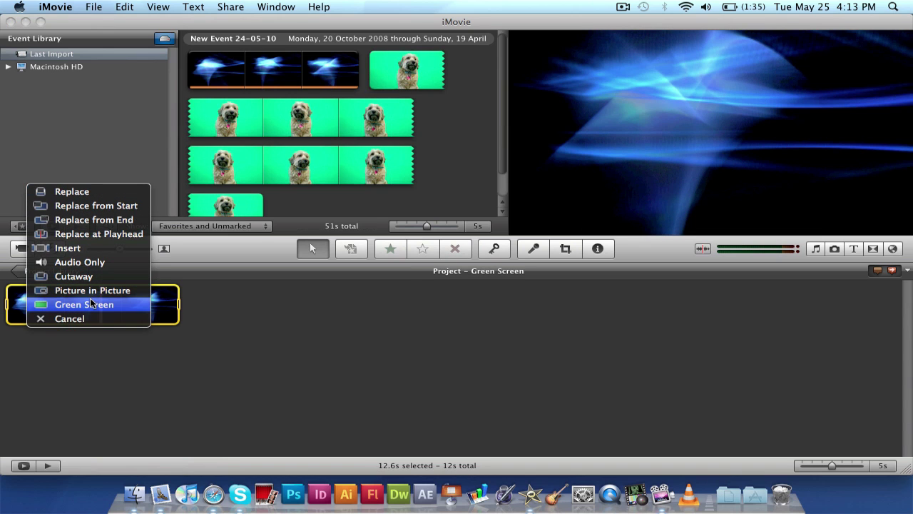
pyautogui.click(92, 306)
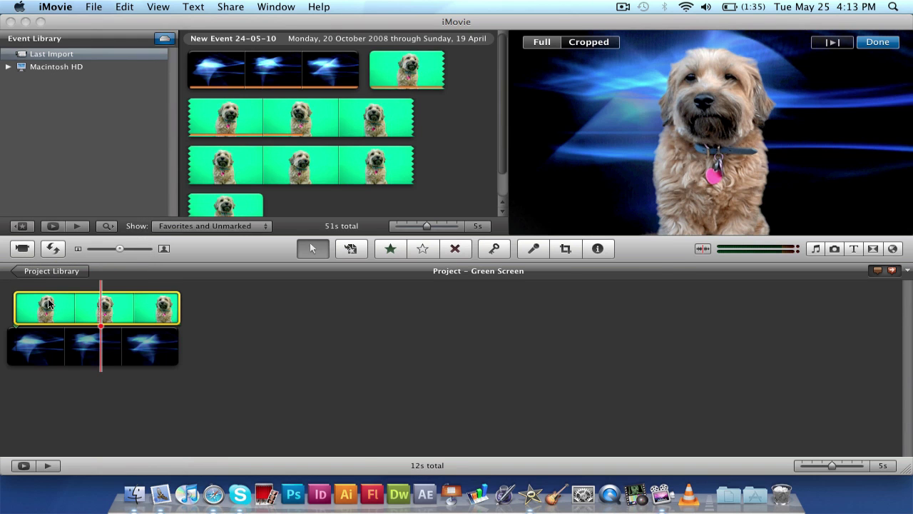
pyautogui.click(9, 300)
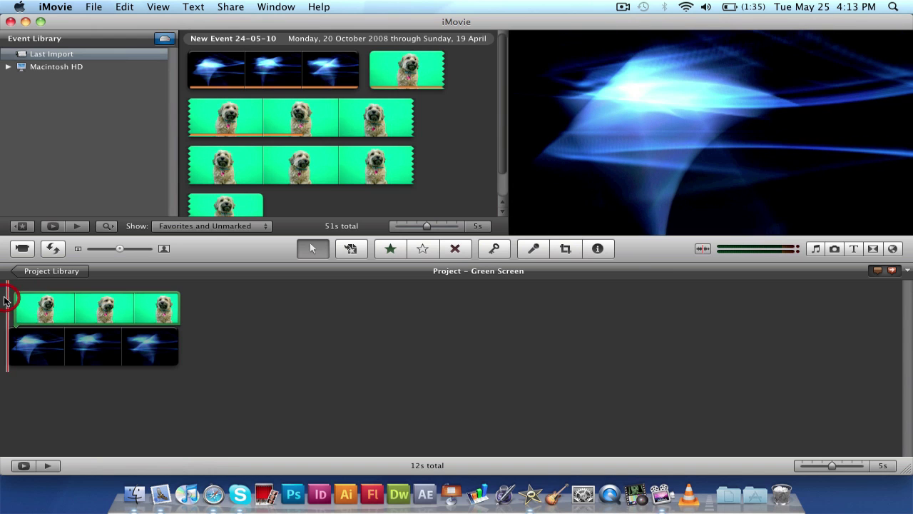
# Move the dog overlay to the project start so it spans the full 12s, then play it back.
pyautogui.moveTo(36, 307)
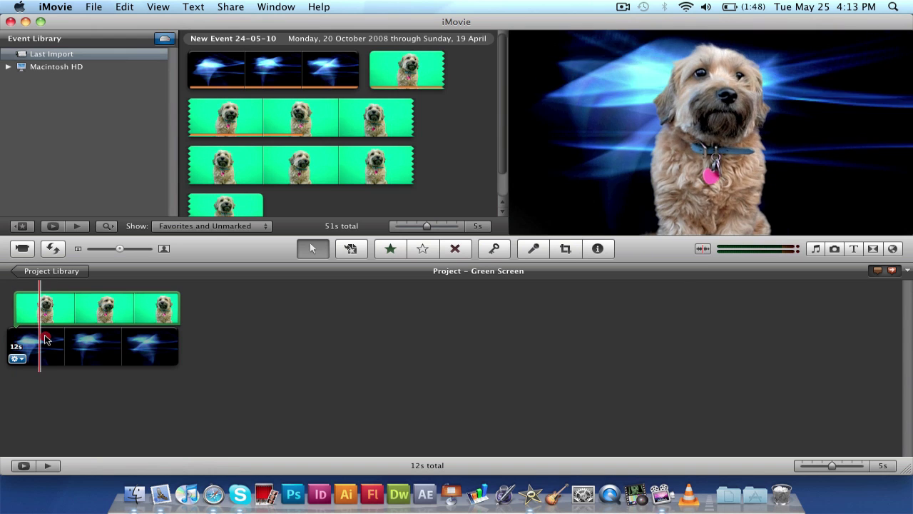
pyautogui.moveTo(39, 346); pyautogui.dragTo(50, 345)
pyautogui.click(94, 341)
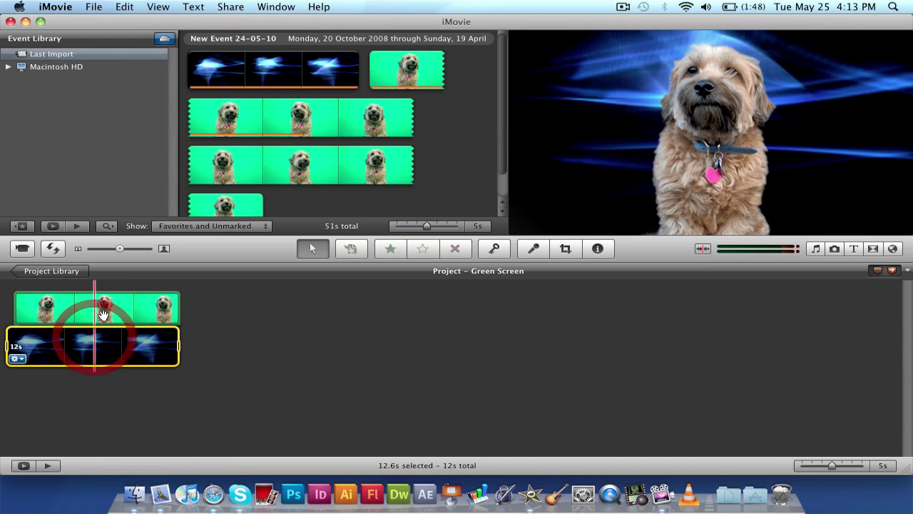
pyautogui.moveTo(83, 316); pyautogui.dragTo(12, 295)
pyautogui.moveTo(12, 294)
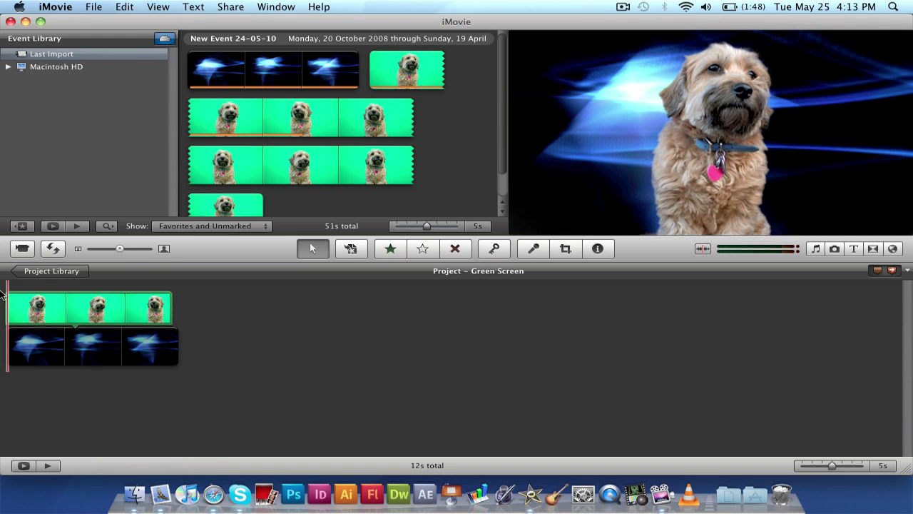
pyautogui.press('space')
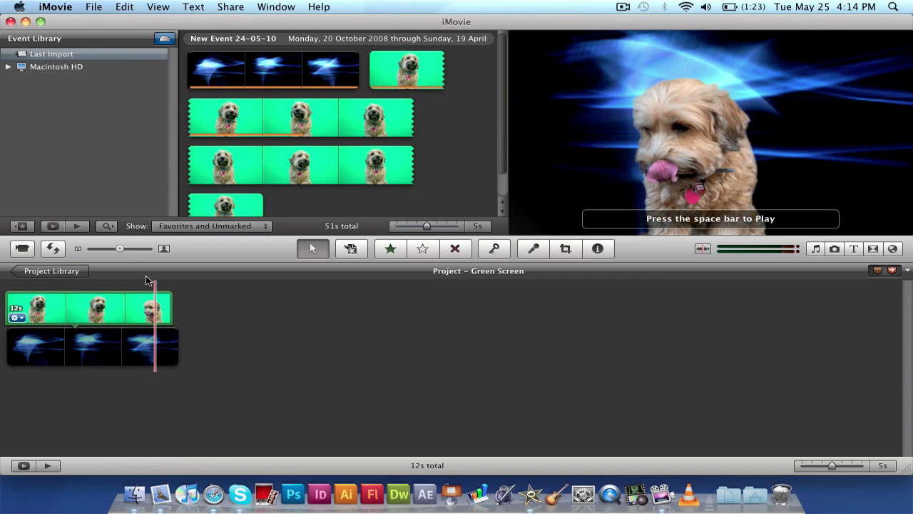
# Close the iMovie window to return to the Finder desktop.
pyautogui.click(10, 22)
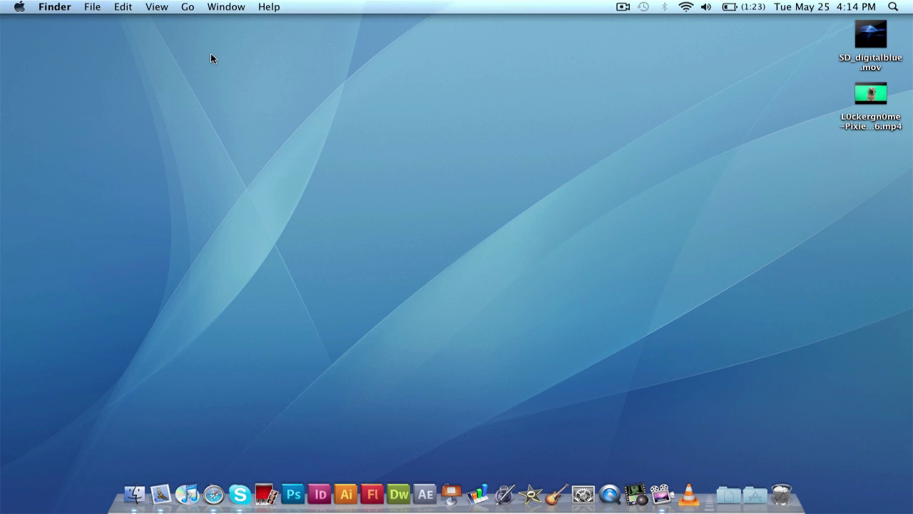